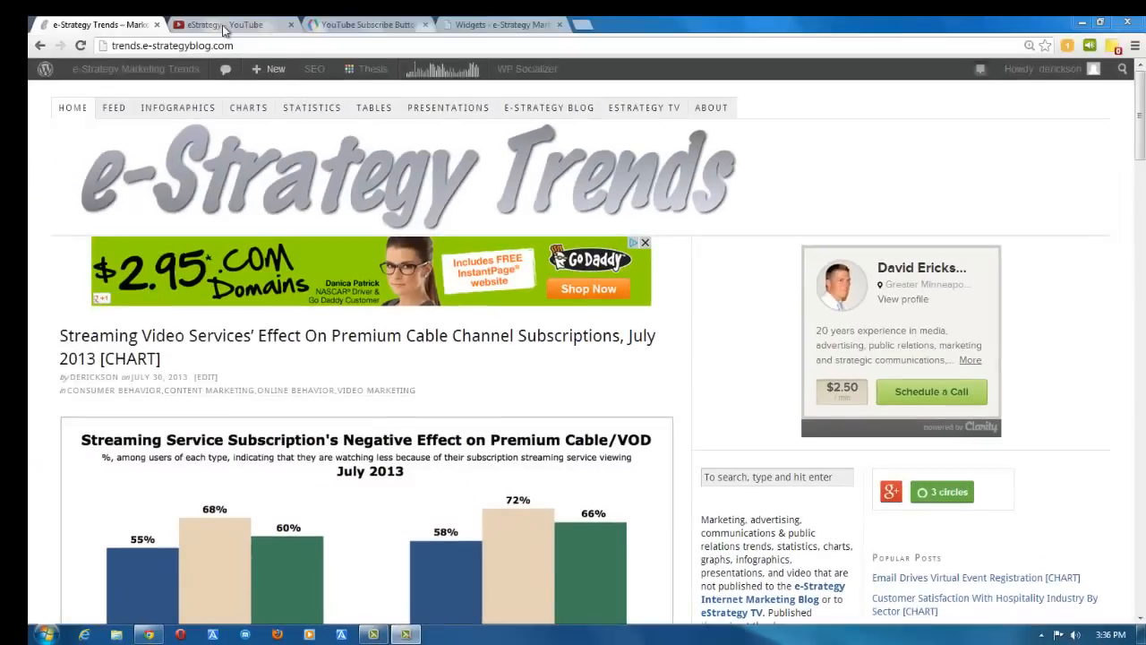
Bring up the eStrategy YouTube channel page showing 566 subscribers
{"action": "left_click", "coordinate": [222, 25]}
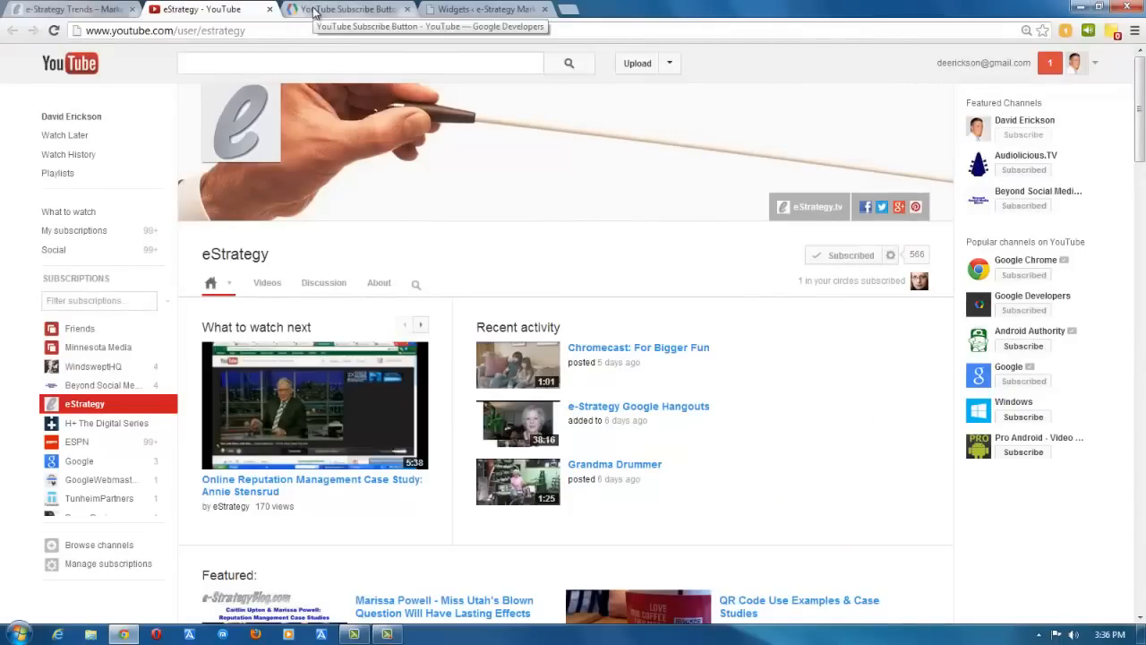
Show the YouTube Subscribe Button documentation and highlight its web address
{"action": "left_click", "coordinate": [340, 9]}
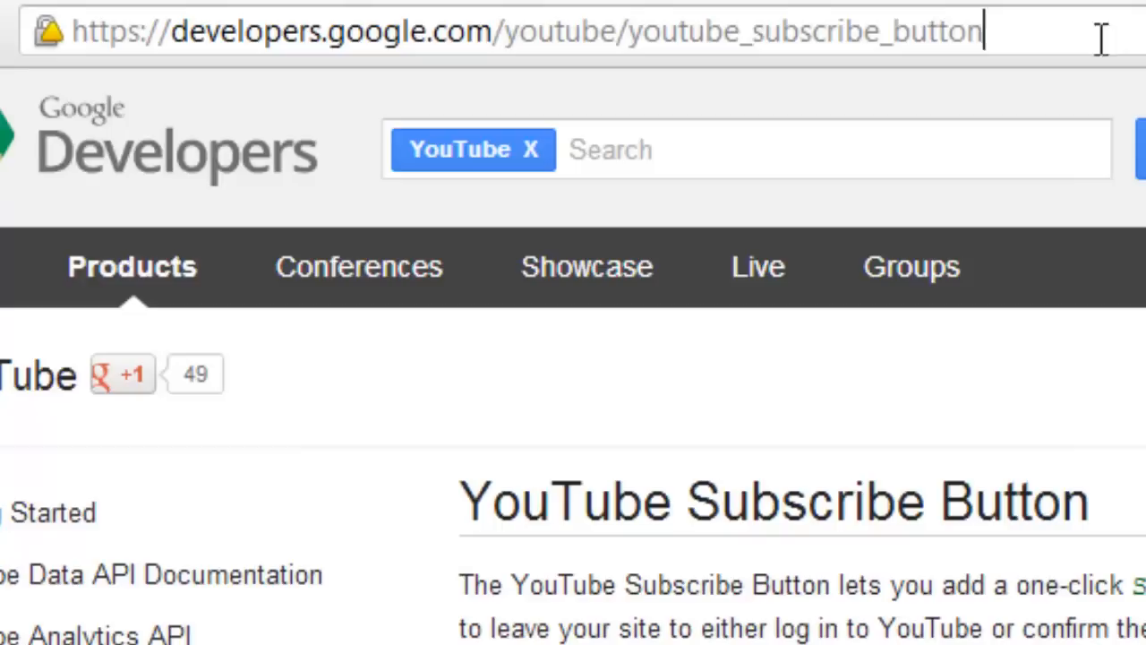
{"action": "left_click_drag", "start_coordinate": [985, 30], "coordinate": [175, 49]}
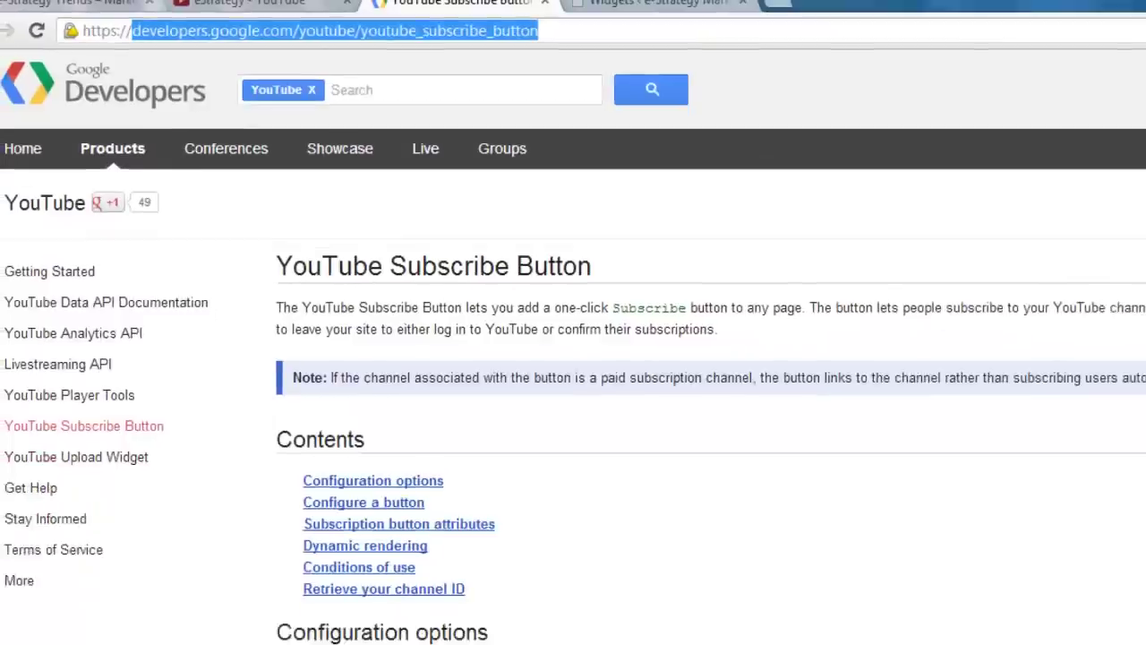
{"action": "left_click", "coordinate": [1057, 395]}
{"action": "scroll", "coordinate": [1048, 394], "scroll_direction": "down", "scroll_amount": 3}
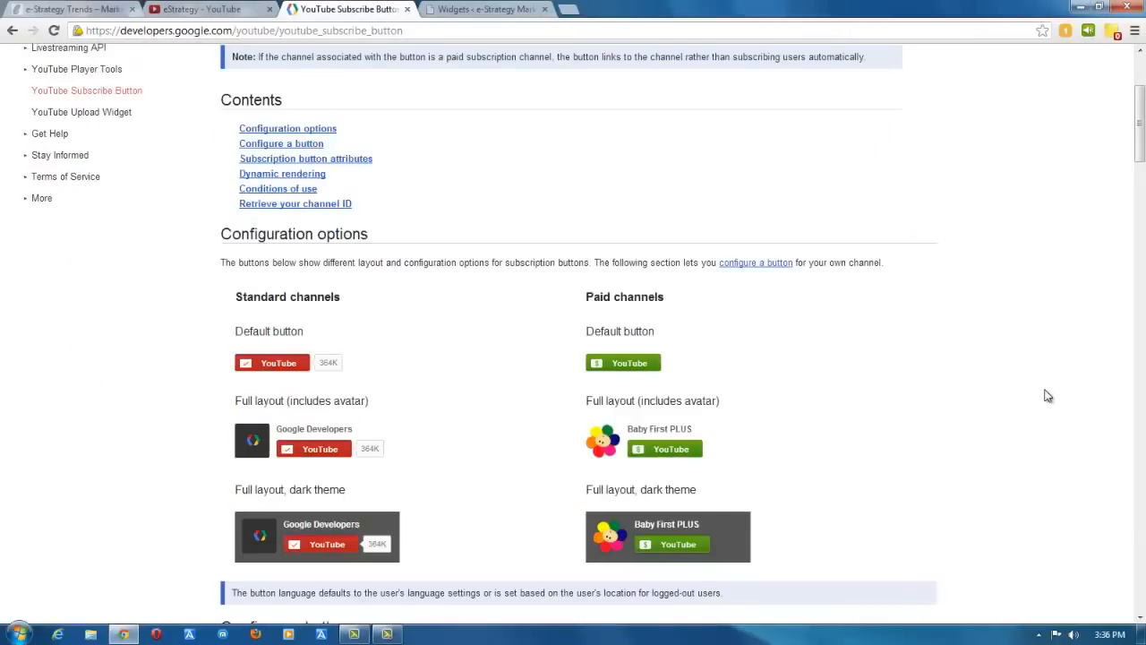
{"action": "scroll", "coordinate": [1050, 396], "scroll_direction": "down", "scroll_amount": 1}
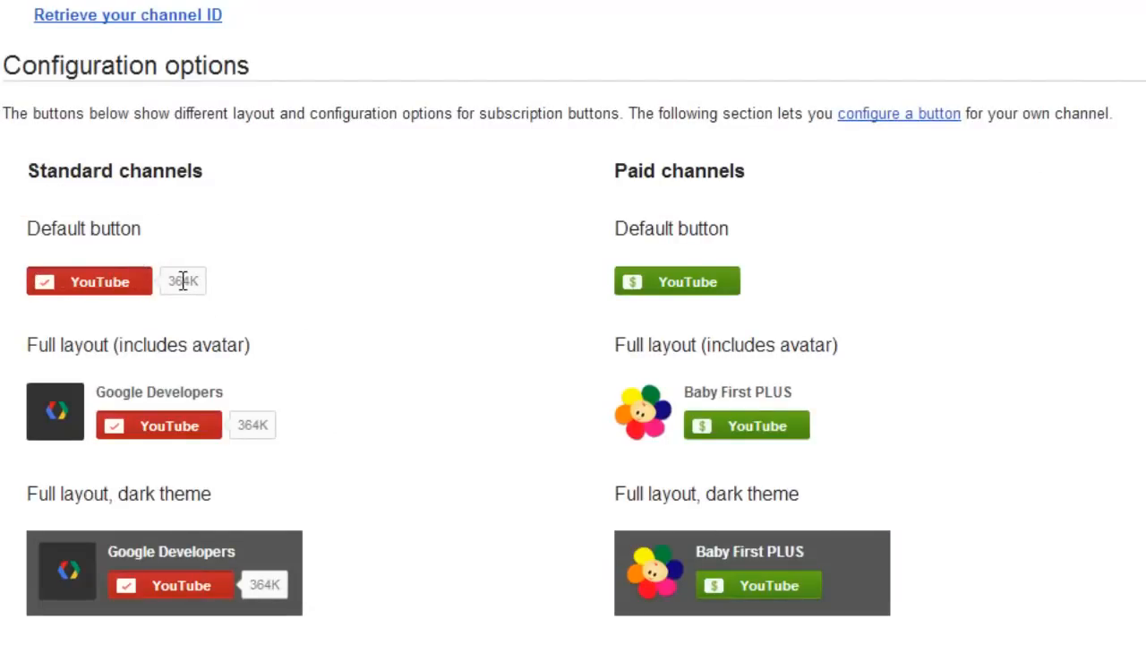
{"action": "scroll", "coordinate": [177, 290], "scroll_direction": "down", "scroll_amount": 2}
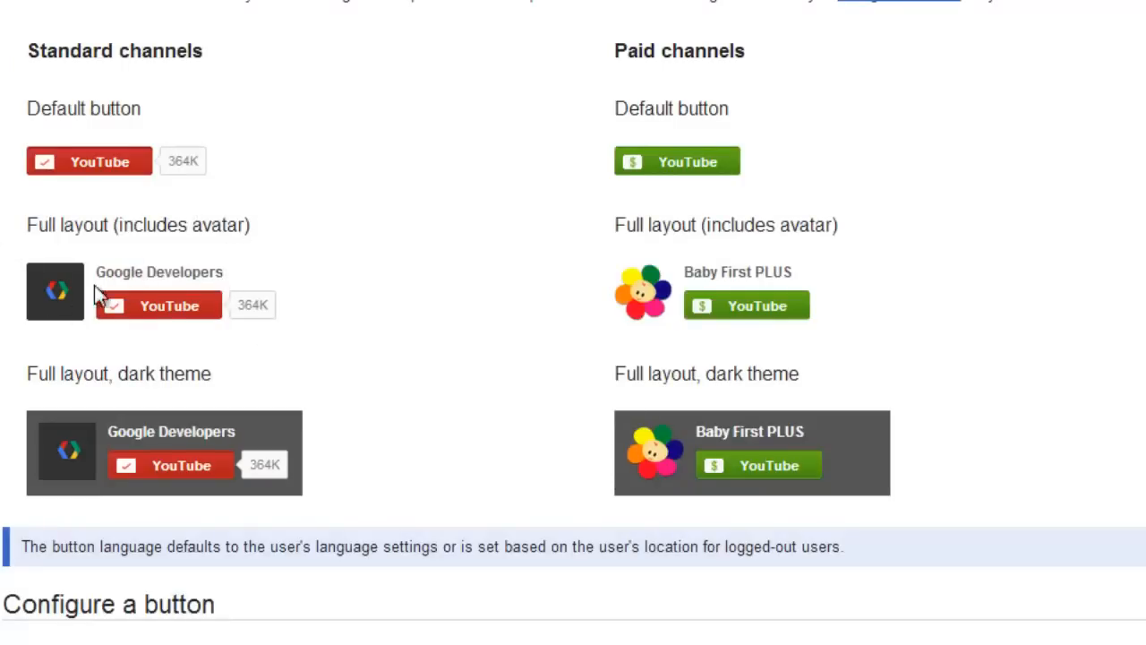
{"action": "scroll", "coordinate": [158, 283], "scroll_direction": "down", "scroll_amount": 2}
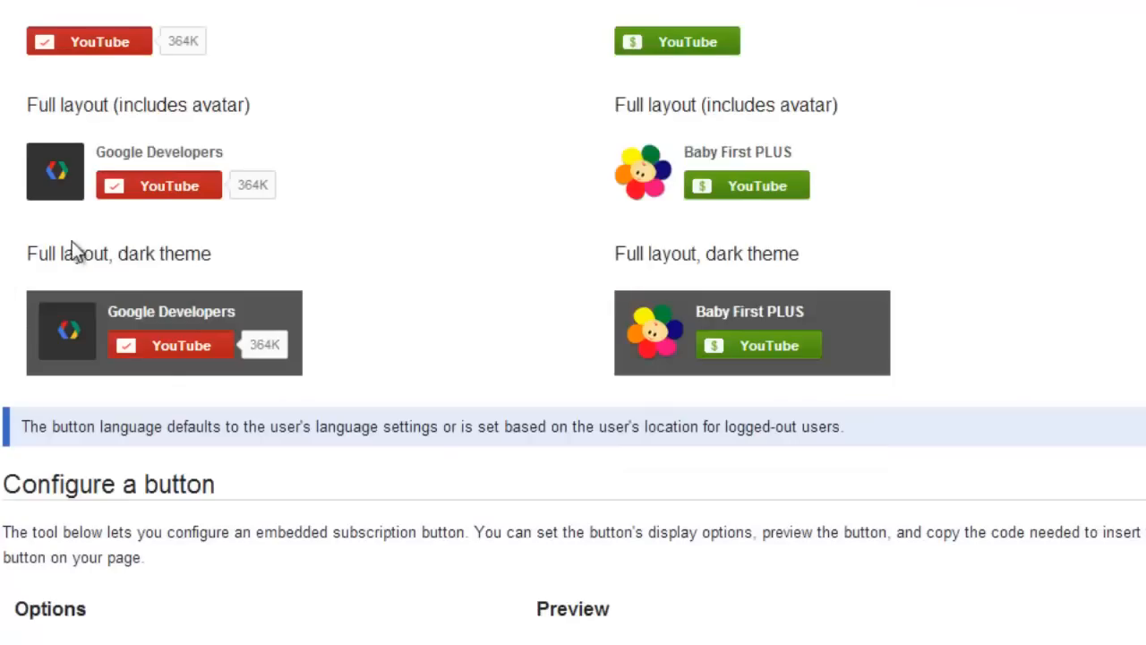
{"action": "scroll", "coordinate": [1085, 348], "scroll_direction": "up", "scroll_amount": 3}
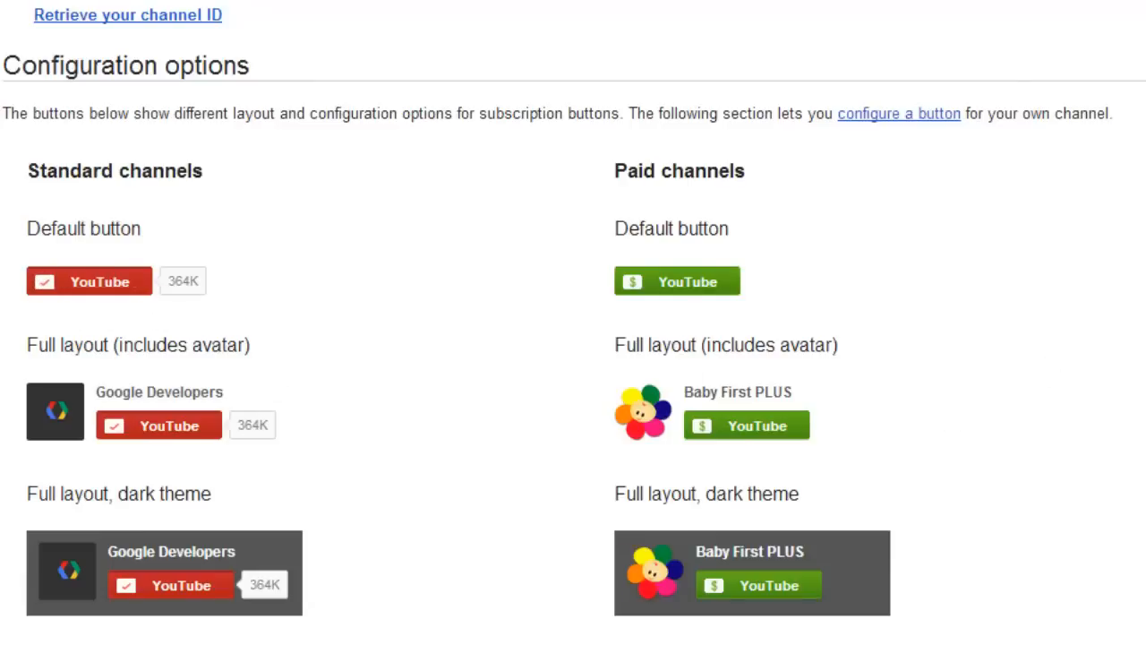
{"action": "scroll", "coordinate": [573, 358], "scroll_direction": "down", "scroll_amount": 5}
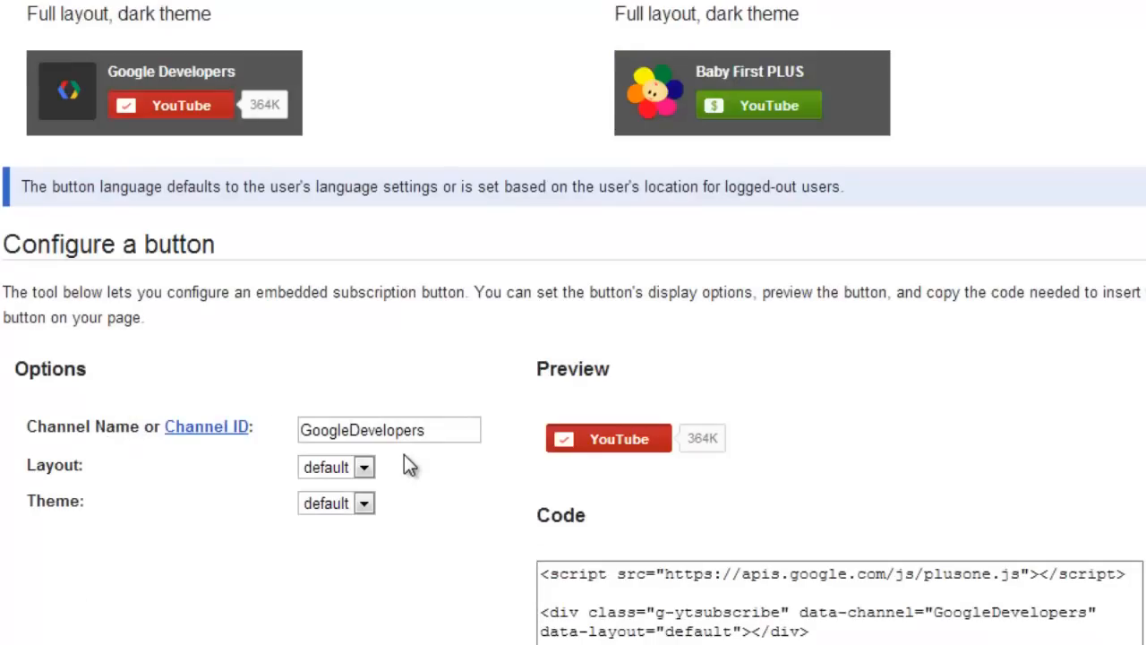
{"action": "scroll", "coordinate": [117, 430], "scroll_direction": "down", "scroll_amount": 2}
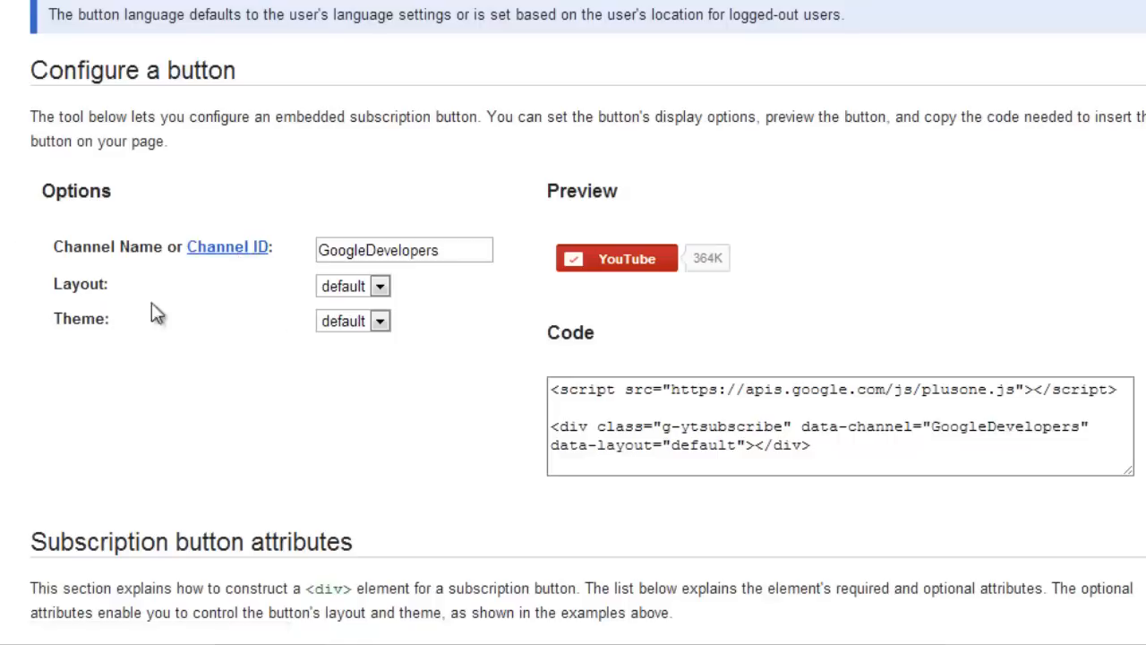
Select the existing GoogleDevelopers channel name so it can be replaced with estrategy
{"action": "left_click_drag", "start_coordinate": [453, 249], "coordinate": [231, 292]}
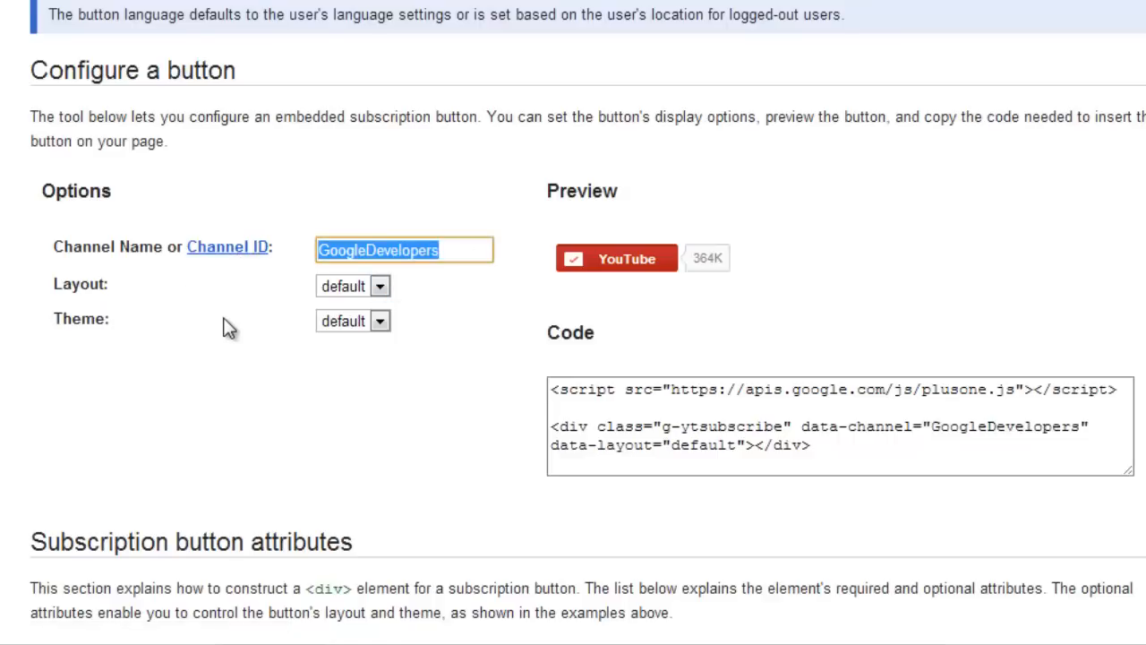
{"action": "type", "text": "e"}
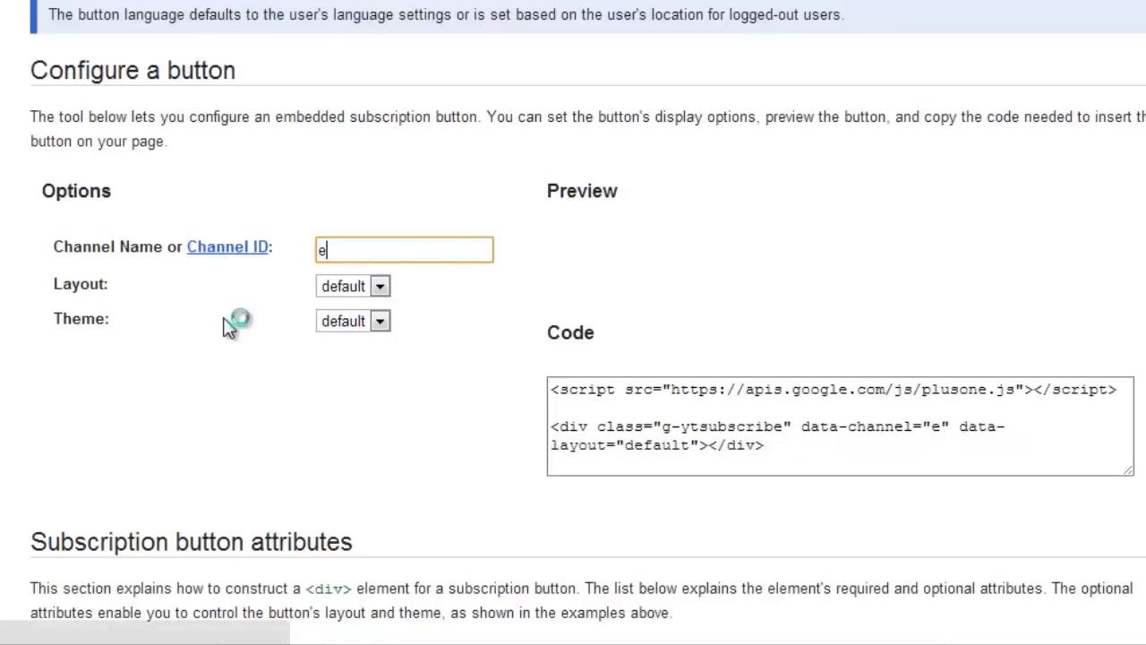
{"action": "type", "text": "stra"}
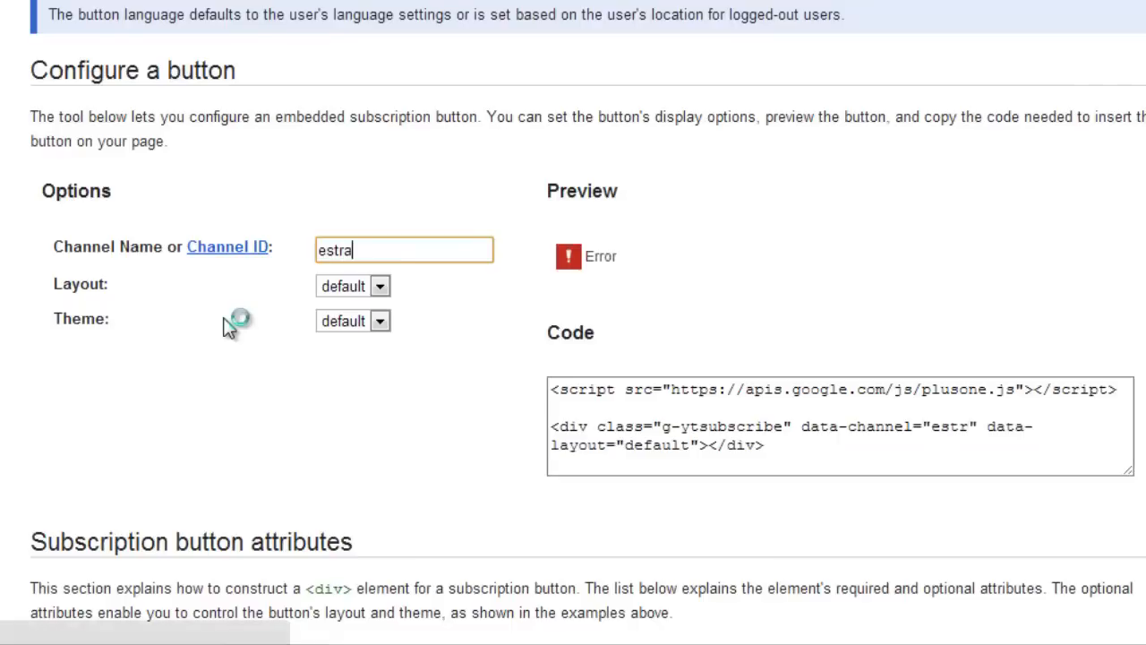
{"action": "type", "text": "tegy"}
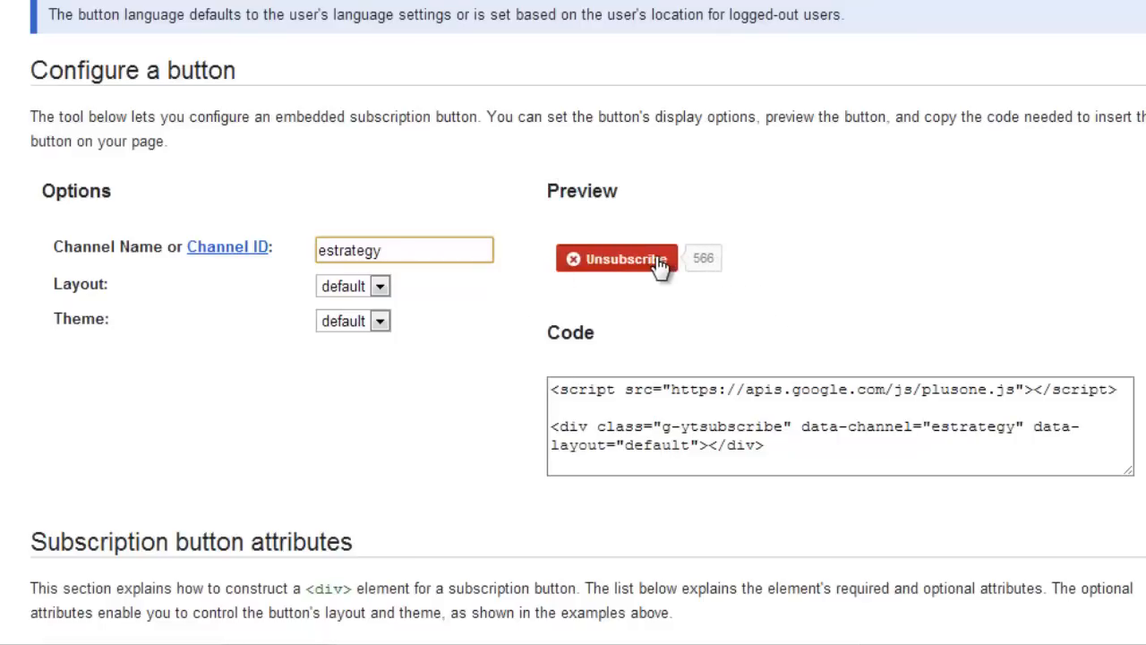
Switch the estrategy subscribe button to the full layout
{"action": "left_click", "coordinate": [359, 286]}
{"action": "left_click", "coordinate": [344, 308]}
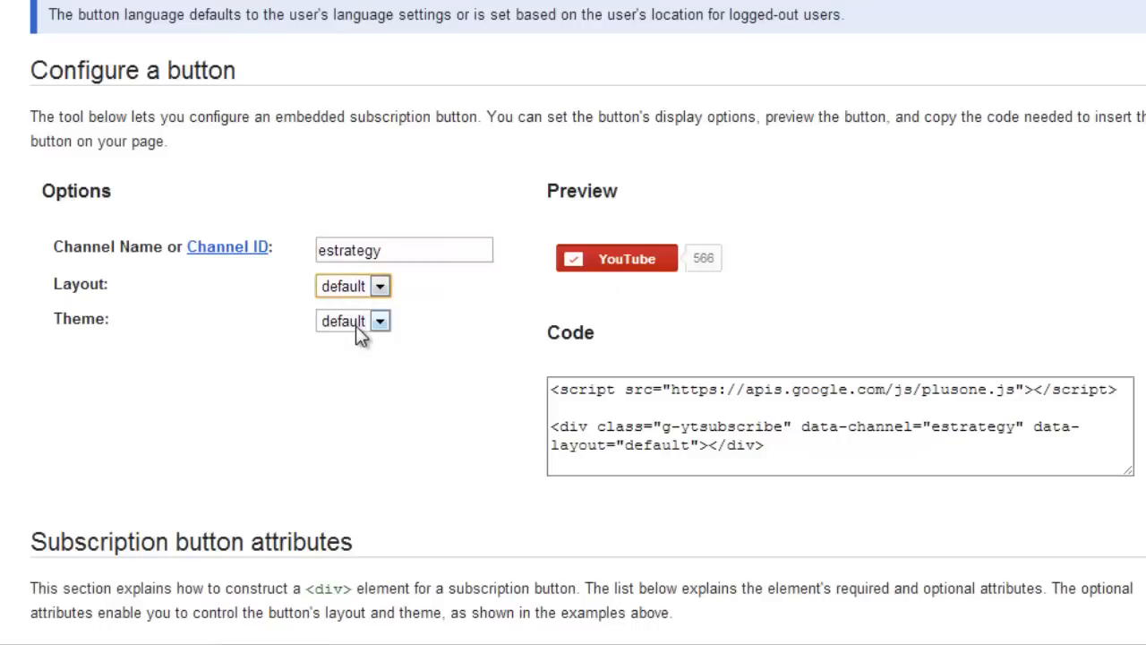
{"action": "left_click", "coordinate": [356, 326]}
{"action": "left_click", "coordinate": [355, 325]}
{"action": "left_click", "coordinate": [356, 286]}
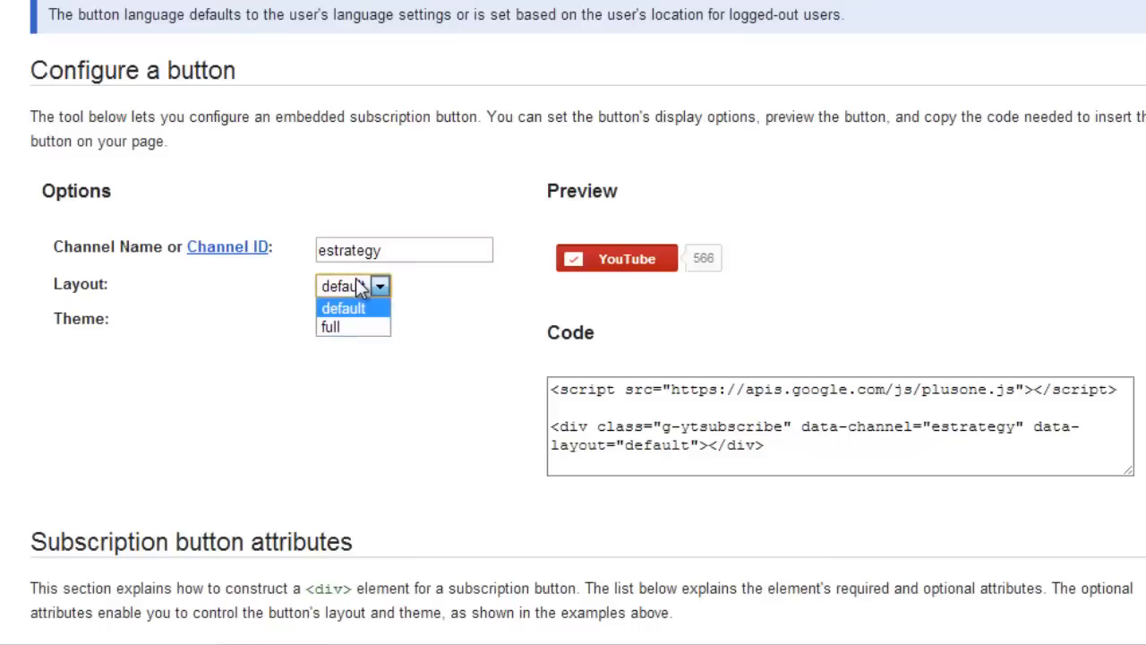
{"action": "left_click", "coordinate": [340, 326]}
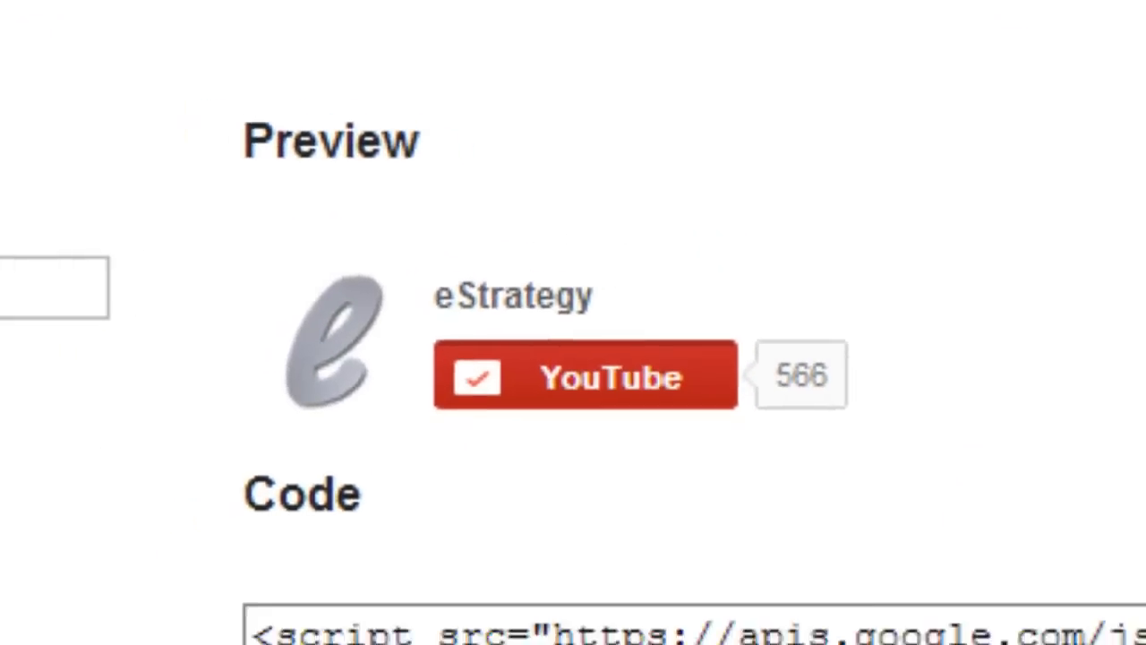
Try the dark theme, return to default light, and copy the generated embed code
{"action": "left_click", "coordinate": [322, 362]}
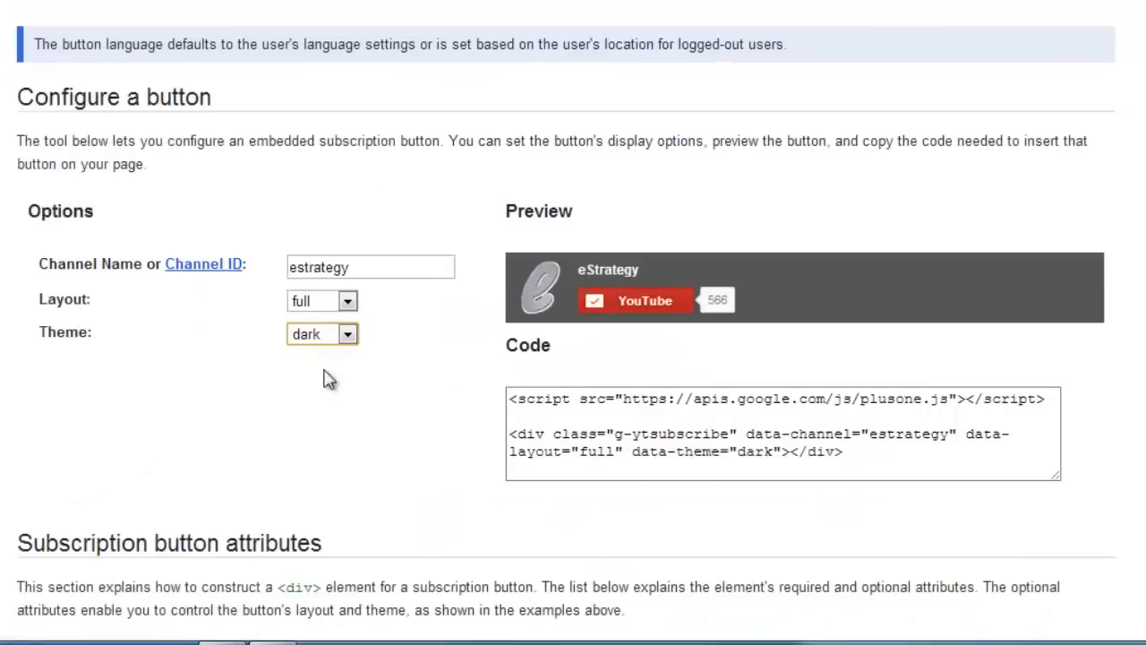
{"action": "left_click", "coordinate": [336, 334]}
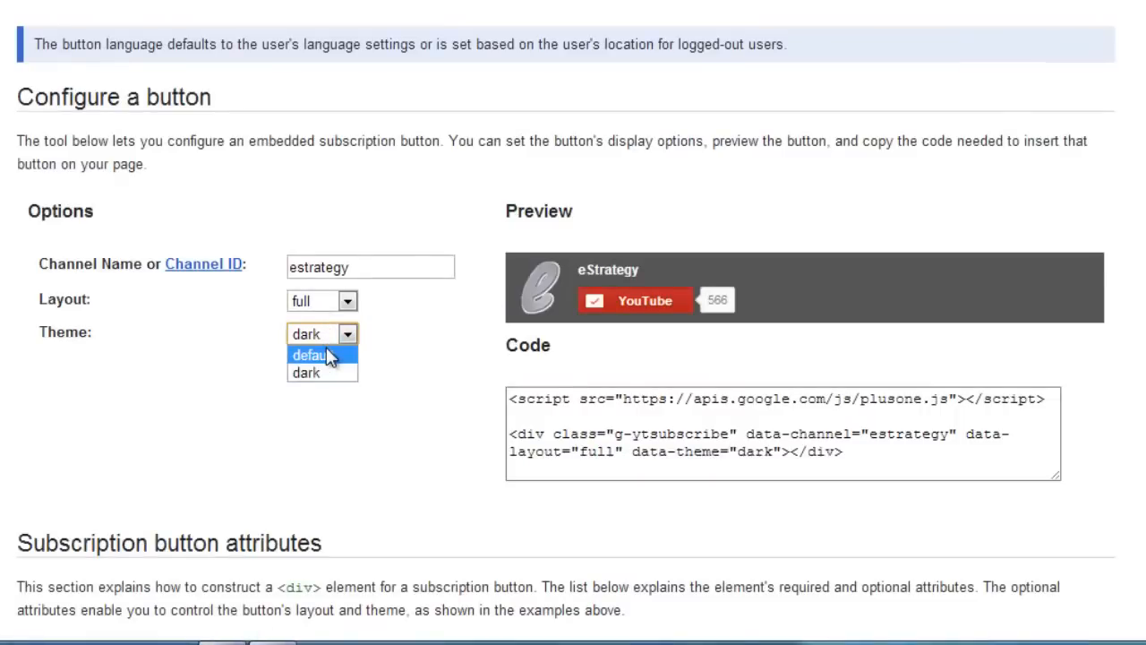
{"action": "left_click", "coordinate": [318, 355]}
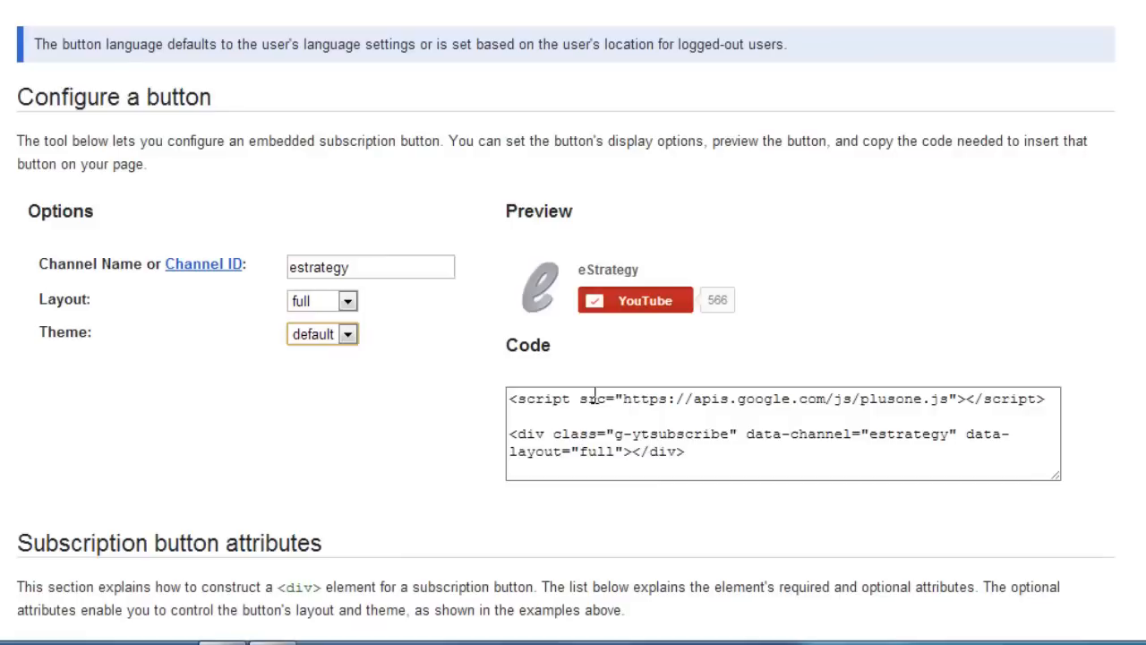
{"action": "left_click_drag", "start_coordinate": [703, 457], "coordinate": [495, 395]}
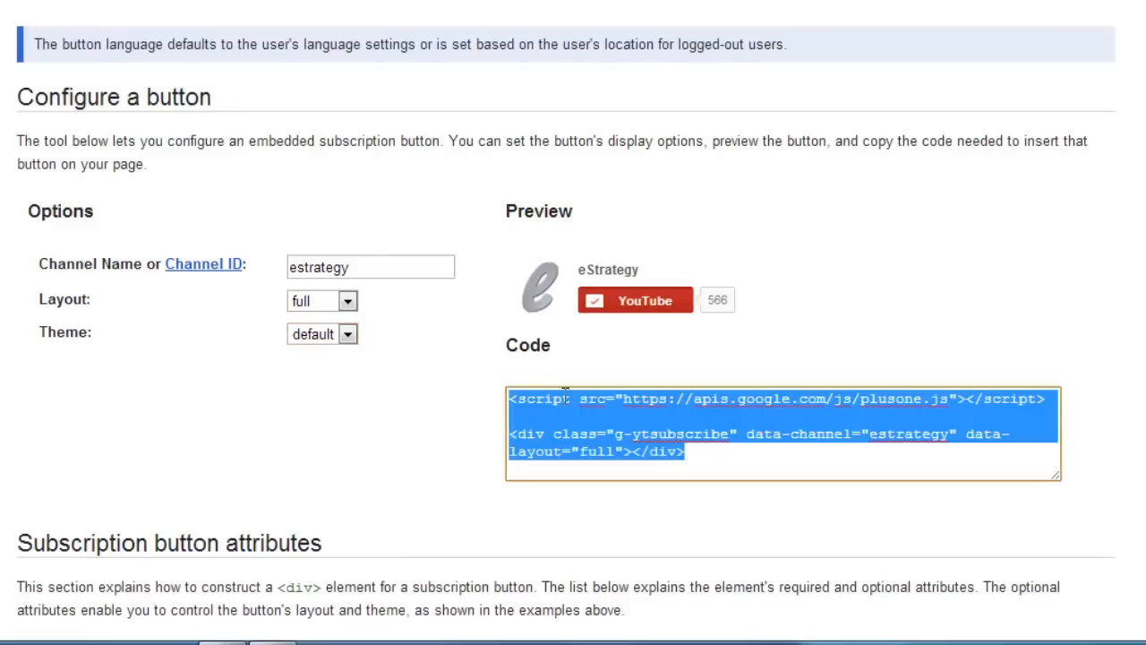
{"action": "right_click", "coordinate": [578, 421]}
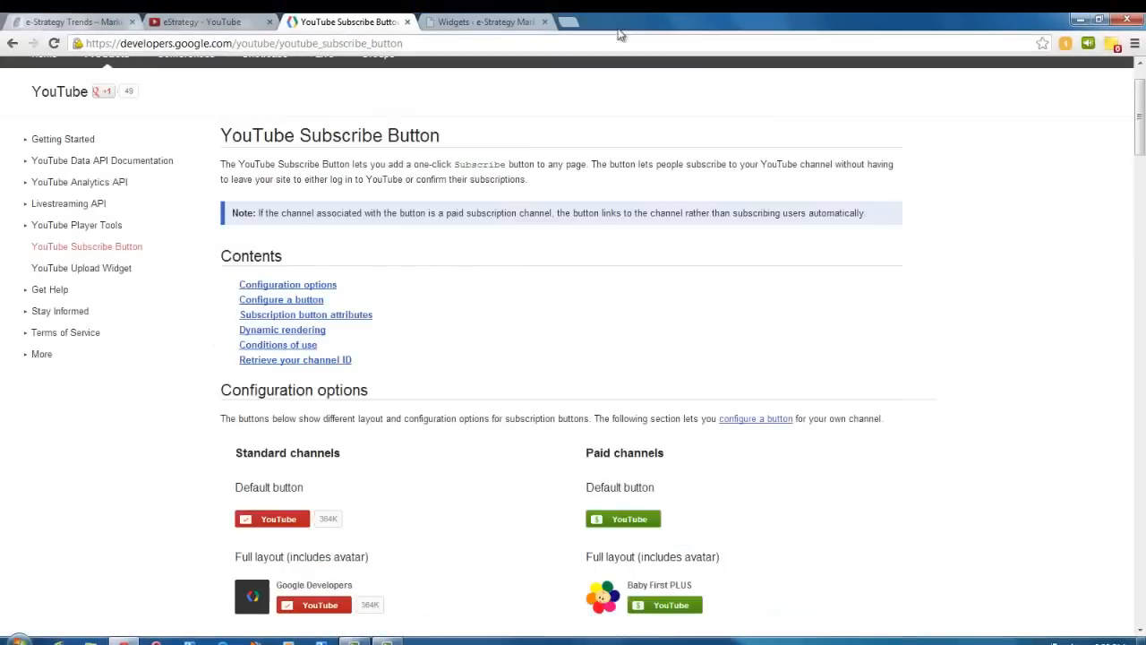
Expand the Sidebar 2 Text widget holding the Google+ badge code
{"action": "left_click", "coordinate": [448, 22]}
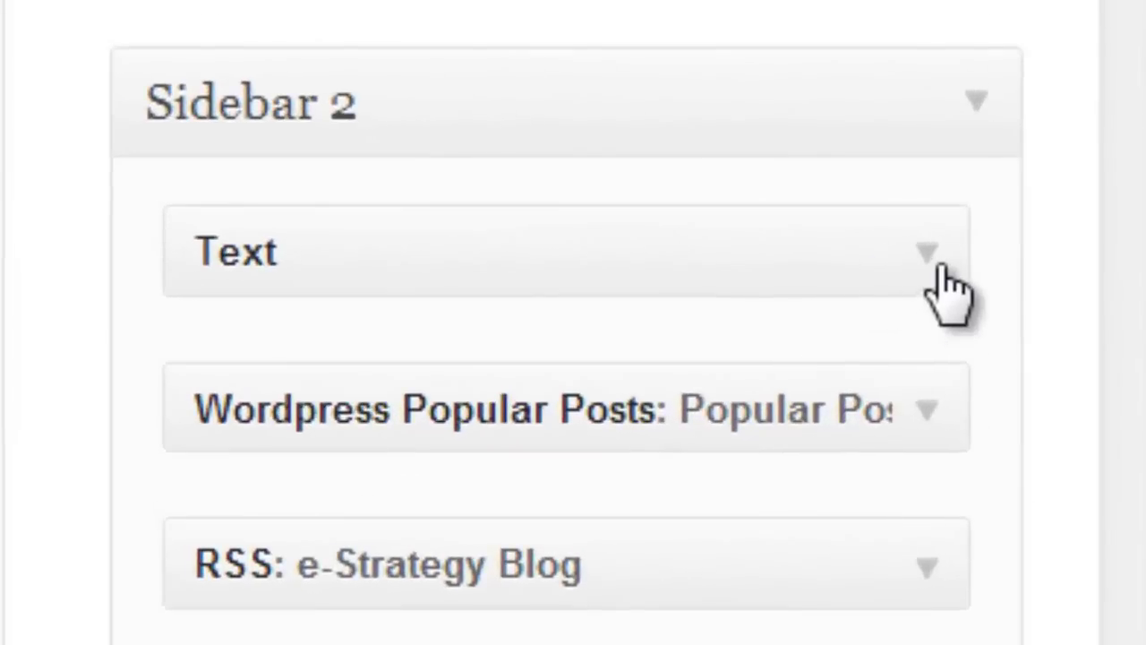
{"action": "left_click", "coordinate": [929, 253]}
{"action": "left_click", "coordinate": [930, 254]}
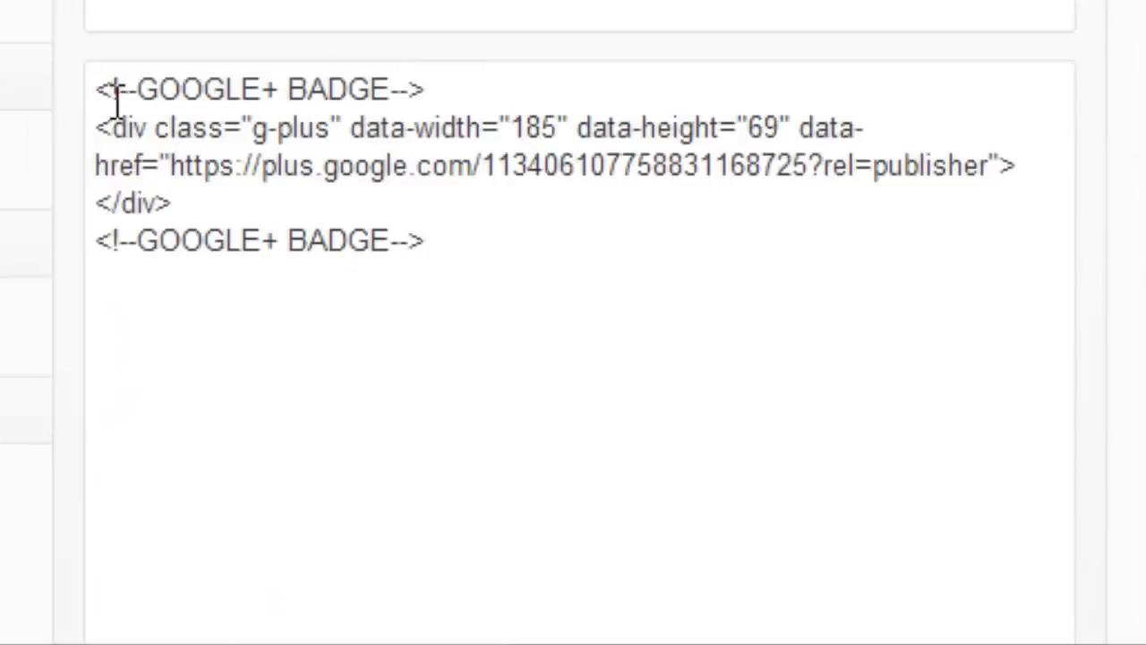
{"action": "left_click", "coordinate": [335, 324]}
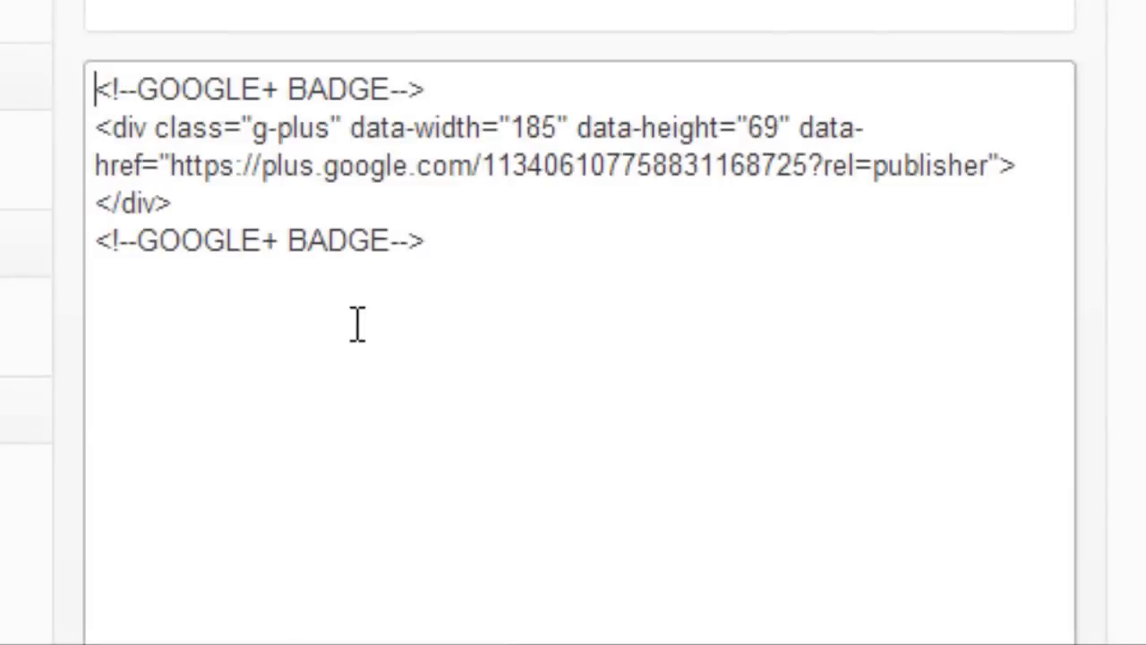
Paste the subscribe embed code on a line above the badge code and save the widget
{"action": "key", "text": "ctrl+Home"}
{"action": "key", "text": "Return"}
{"action": "key", "text": "Up"}
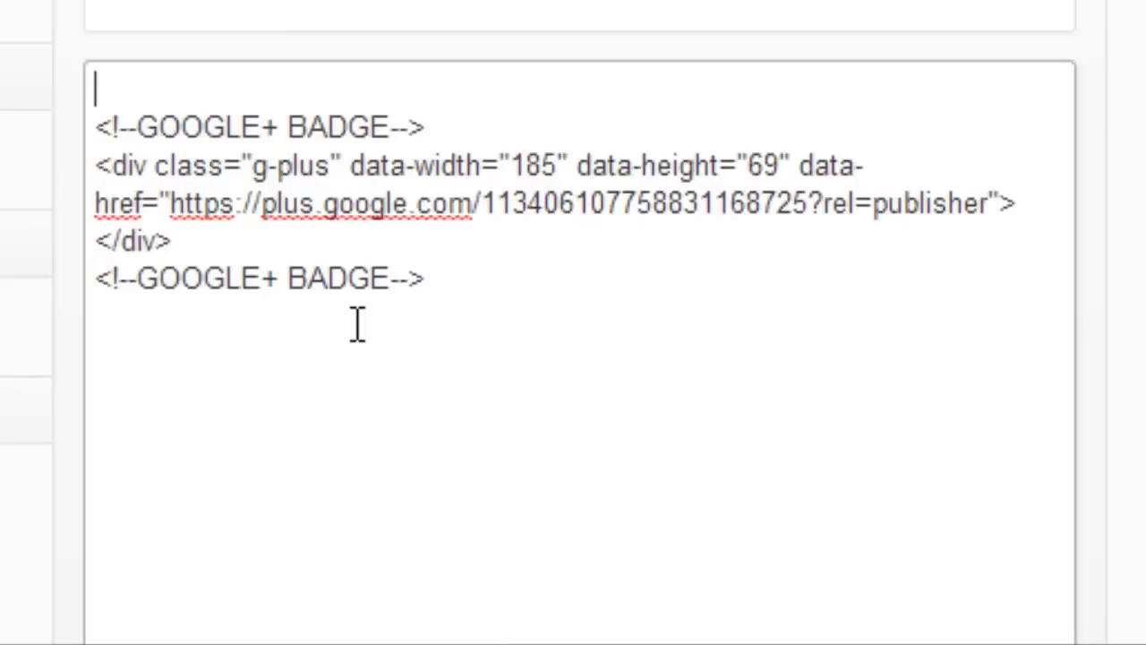
{"action": "key", "text": "ctrl+v"}
{"action": "key", "text": "Return"}
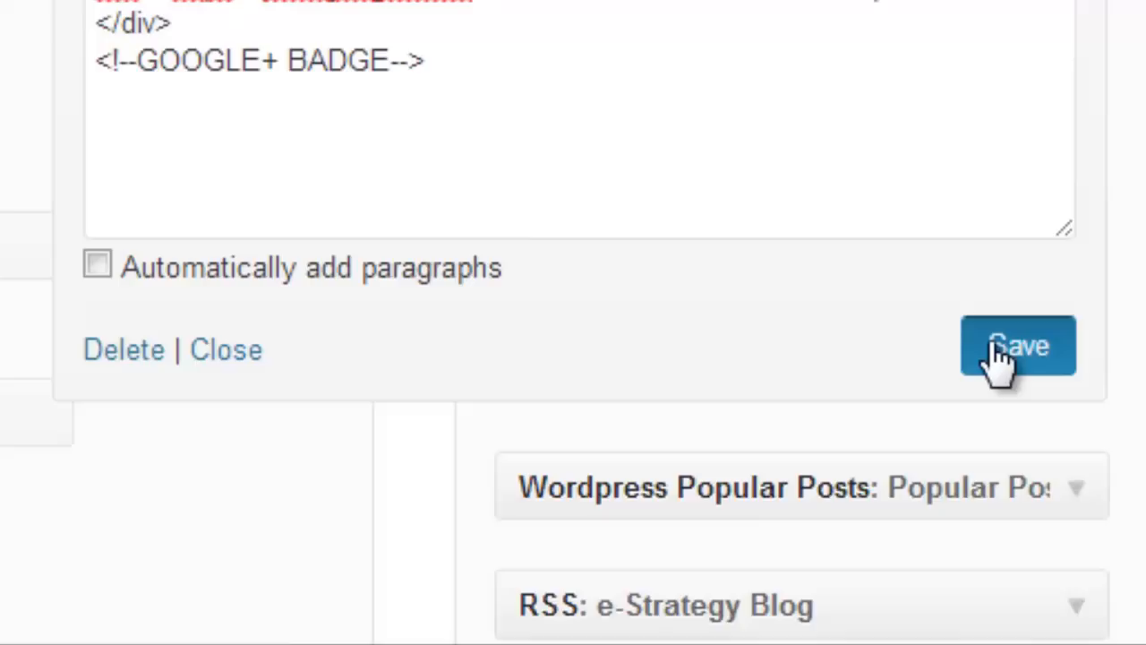
{"action": "left_click", "coordinate": [997, 350]}
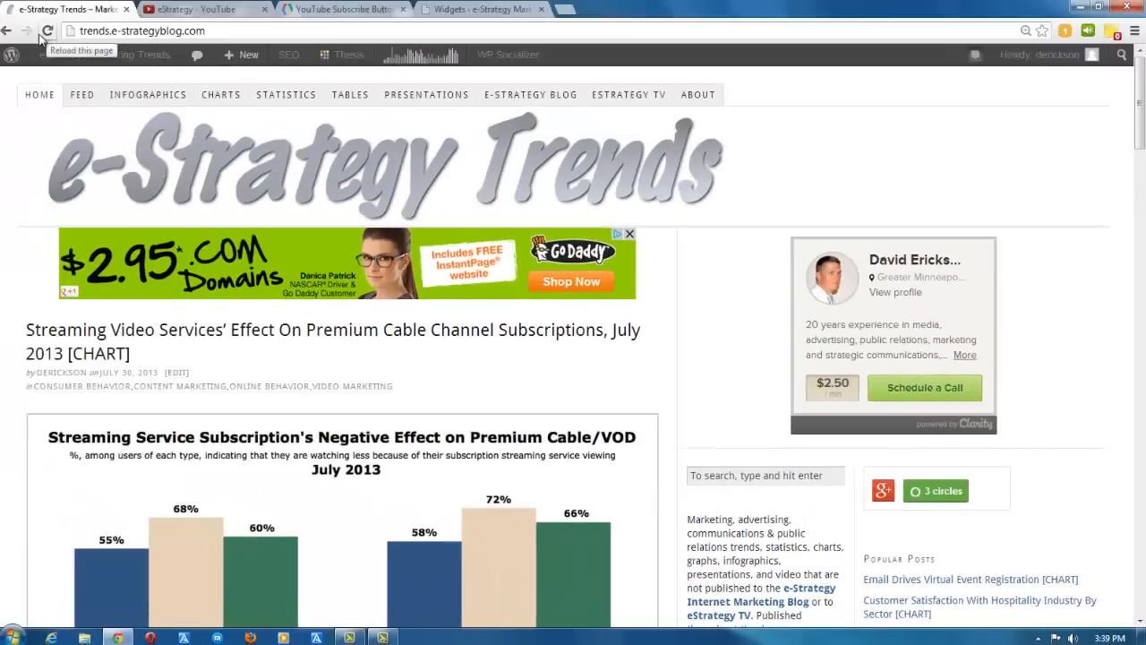
Reload the e-Strategy Trends front page to show the new subscribe button
{"action": "left_click", "coordinate": [47, 31]}
{"action": "mouse_move", "coordinate": [103, 55]}
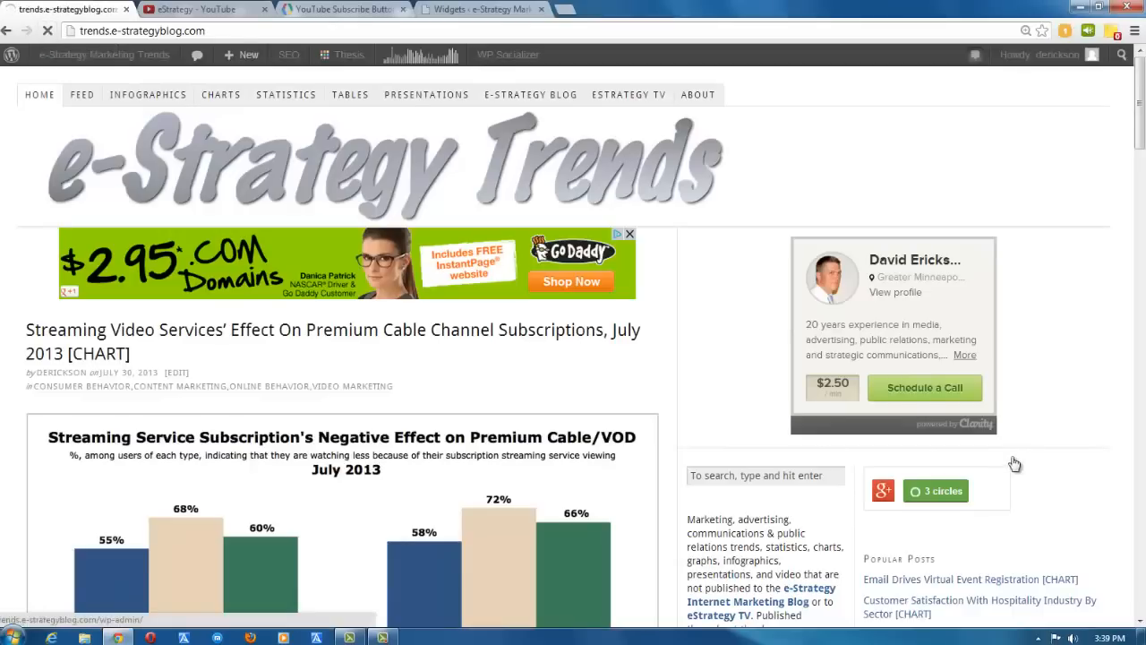